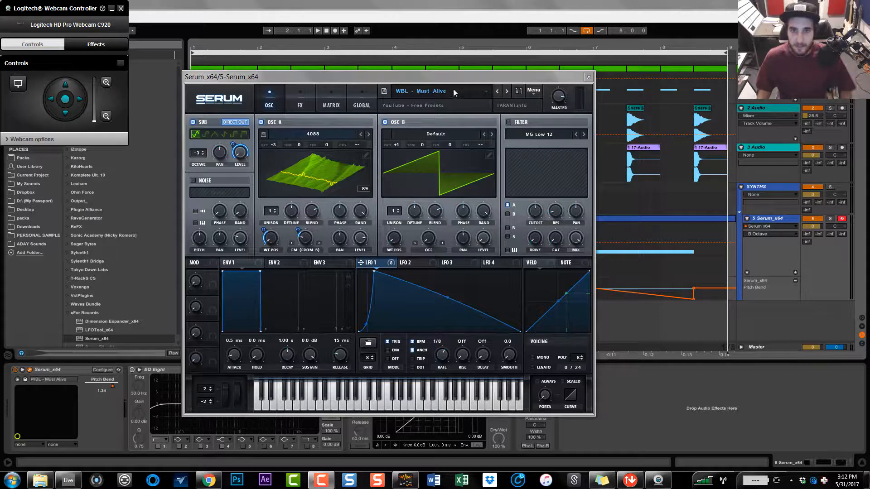
Step: Reposition the synth window and look through the Analog wavetables available for oscillator A
left_click_drag(430, 78, 425, 74)
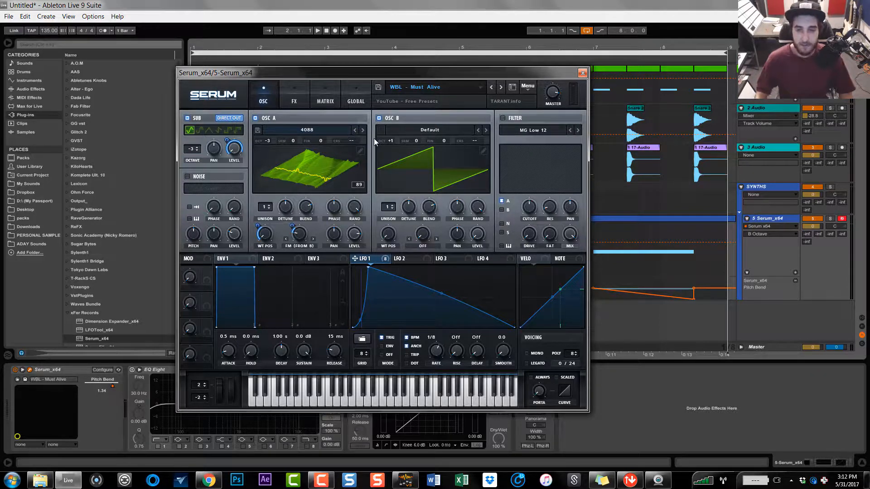
left_click(344, 75)
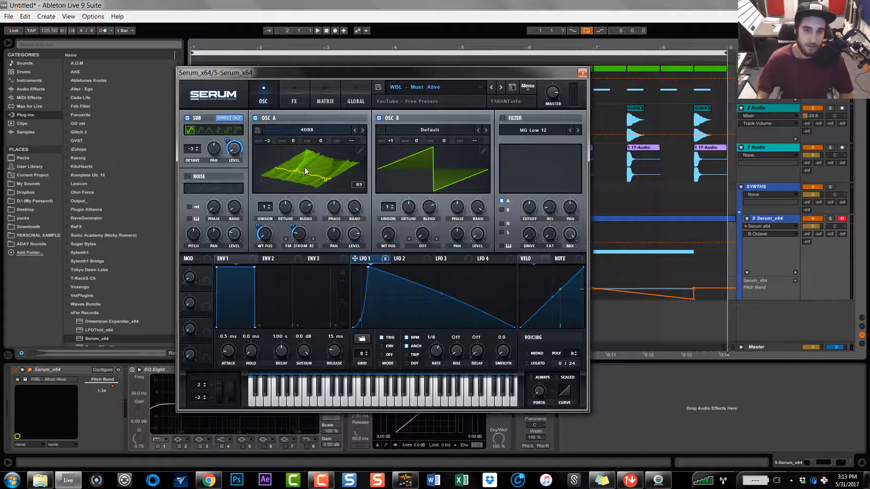
left_click(320, 157)
left_click(350, 129)
mouse_move(312, 141)
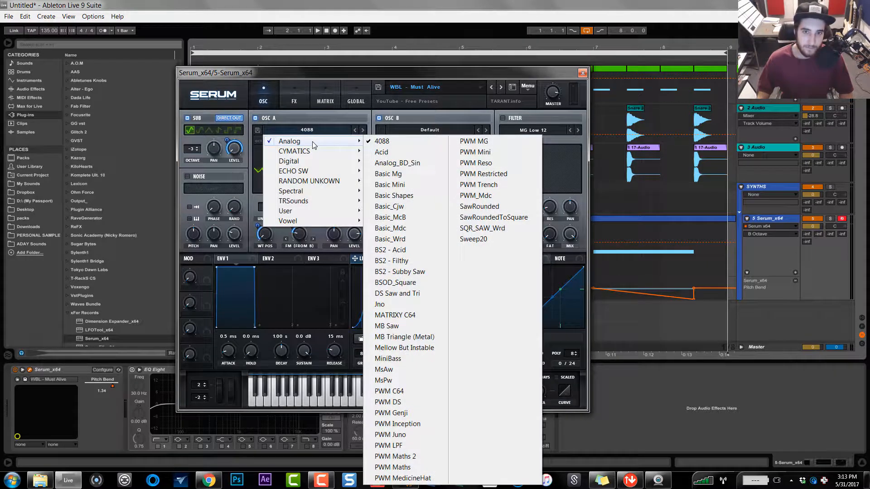
left_click(330, 67)
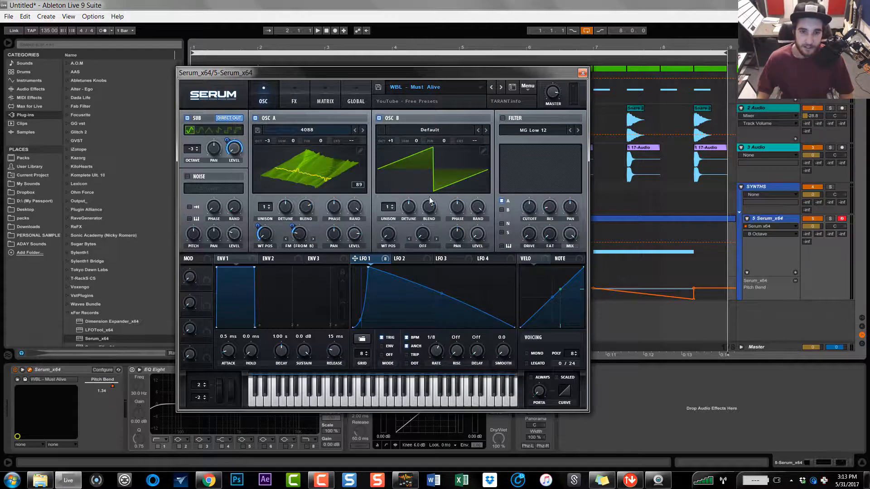
Step: Play the loop while trying oscillator B at +2 octaves, and set its octave to 0
key("space")
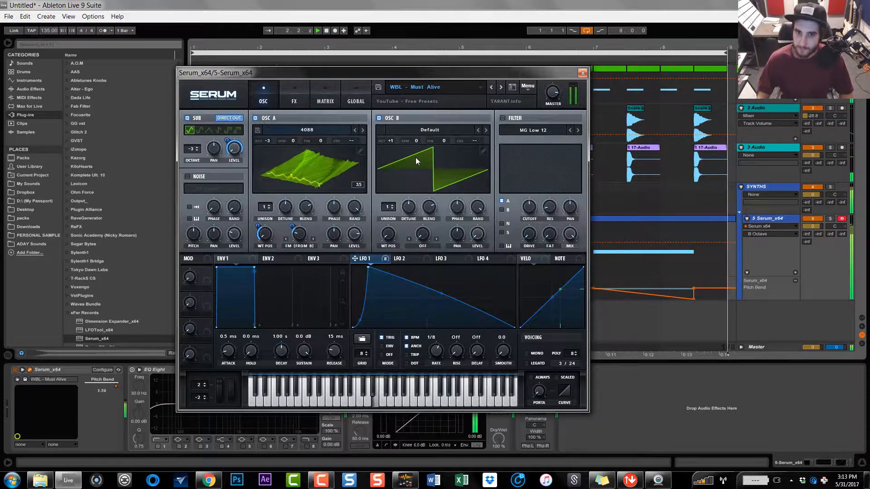
left_click_drag(392, 140, 396, 155)
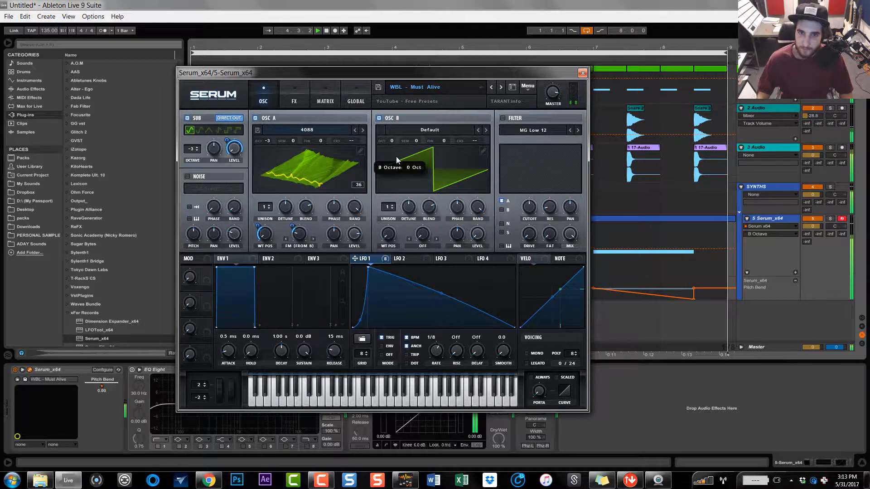
left_click_drag(396, 153, 399, 139)
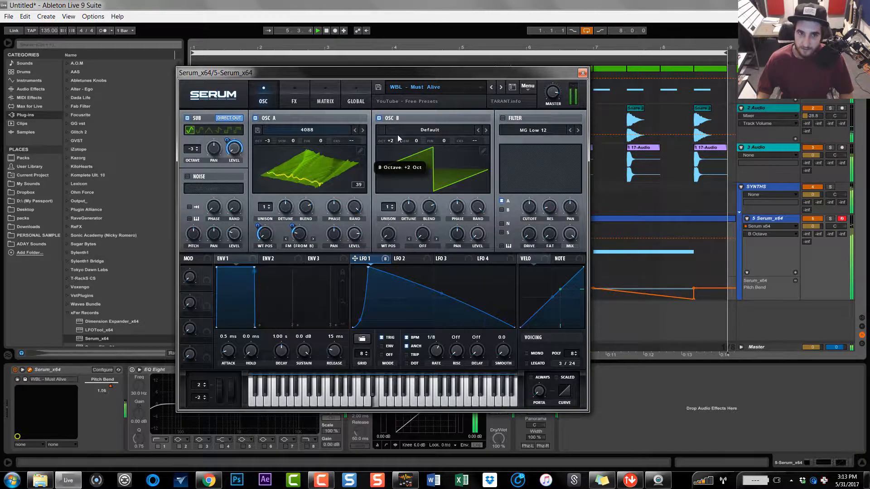
left_click_drag(398, 136, 407, 167)
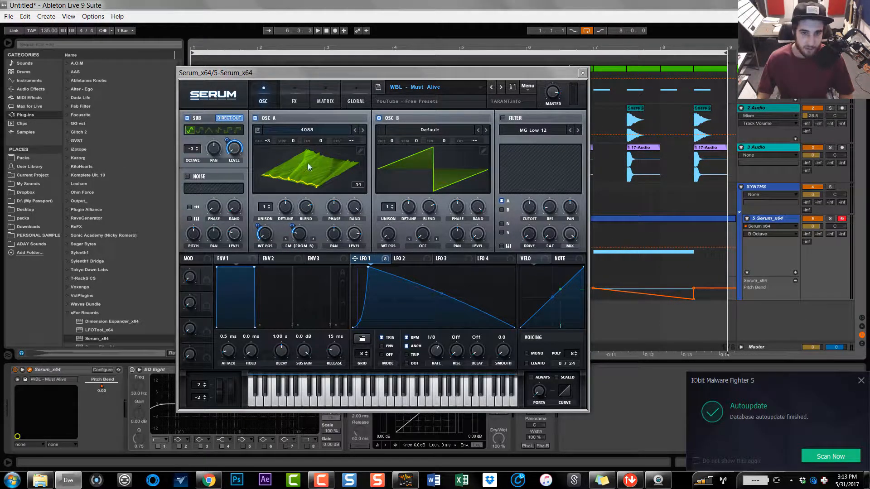
Step: Examine oscillator A's wavetable frames, its applied formula z=((q%2)==1)?in:0, and the Singles and Multis formula presets in the wavetable editor
left_click(360, 152)
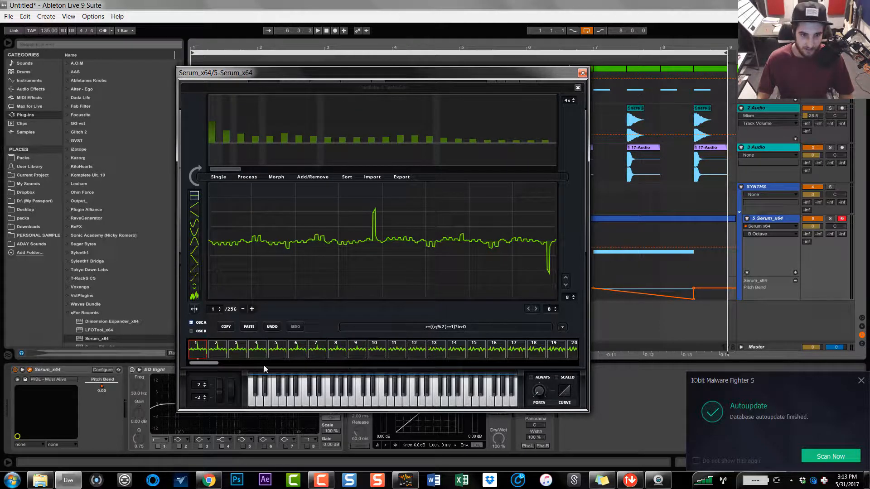
mouse_move(202, 363)
left_mouse_down()
mouse_move(566, 363)
mouse_move(200, 363)
left_mouse_up()
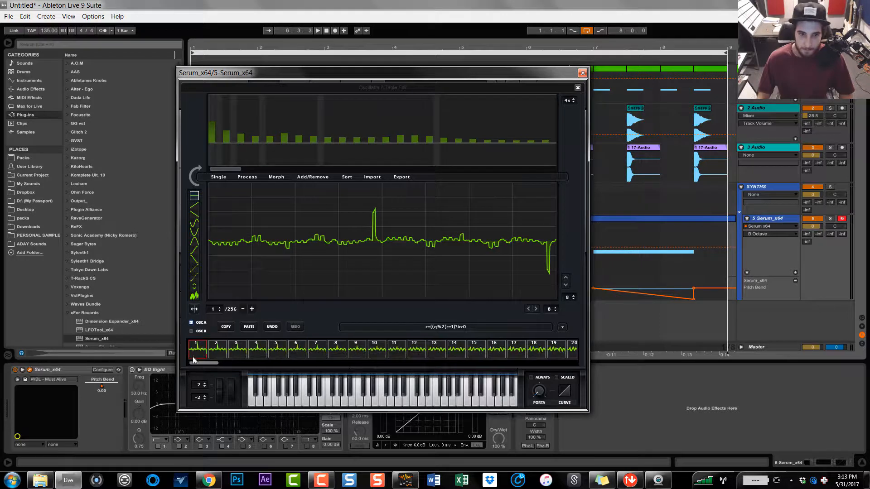
left_click(563, 327)
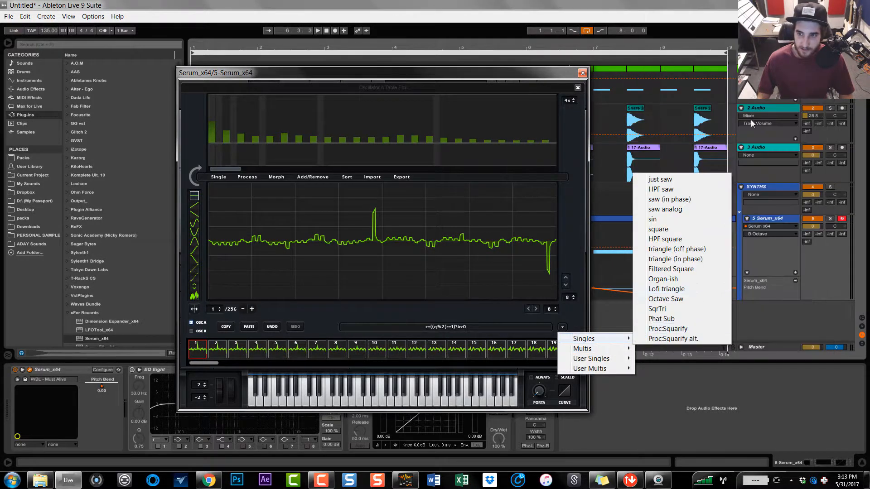
mouse_move(582, 349)
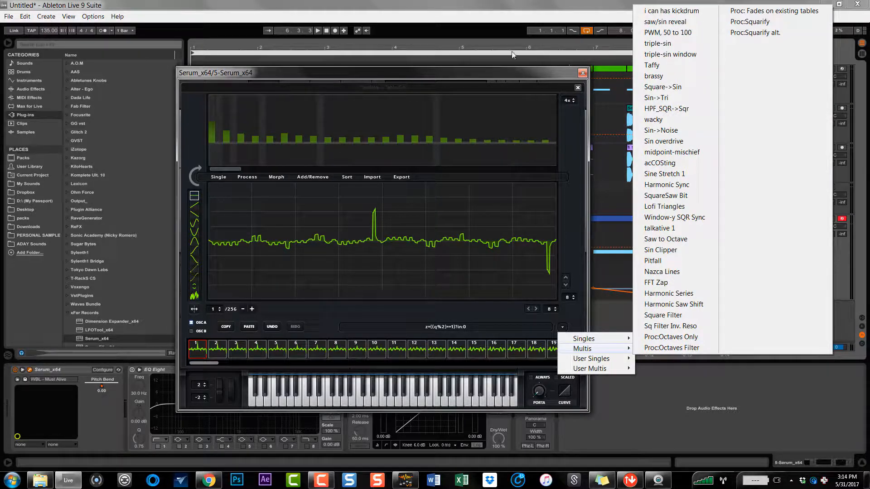
left_click(452, 67)
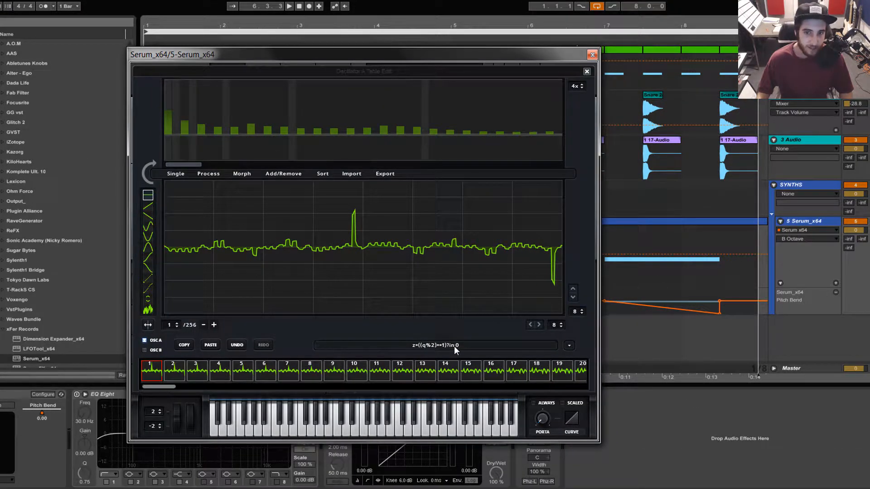
mouse_move(455, 347)
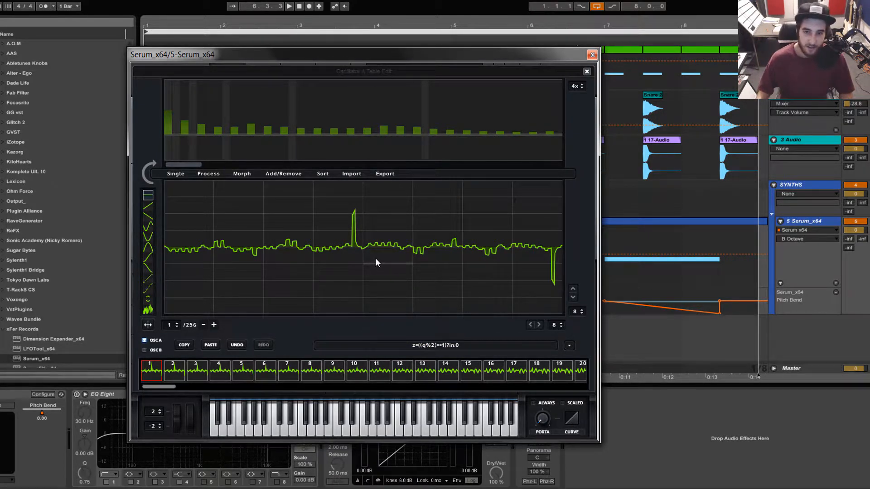
left_click(587, 72)
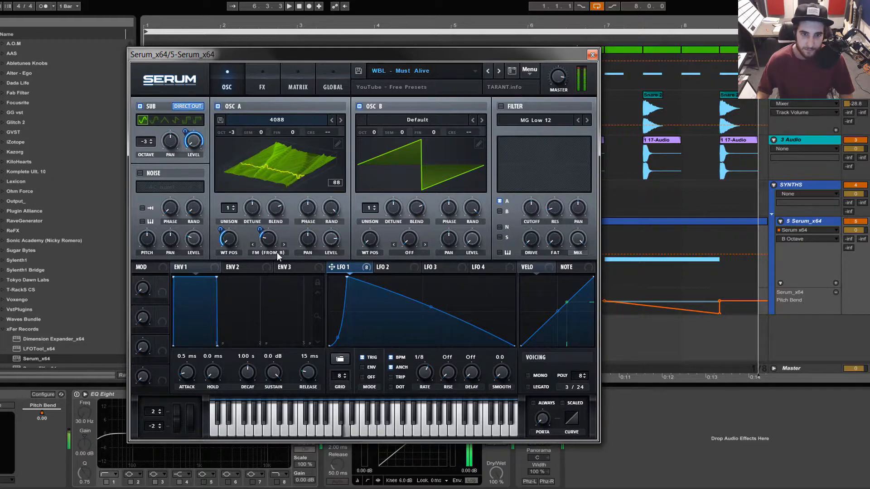
Step: Audition oscillator A's wavetable with its formula edit undone, and redo the edit to compare the sound
left_click(337, 143)
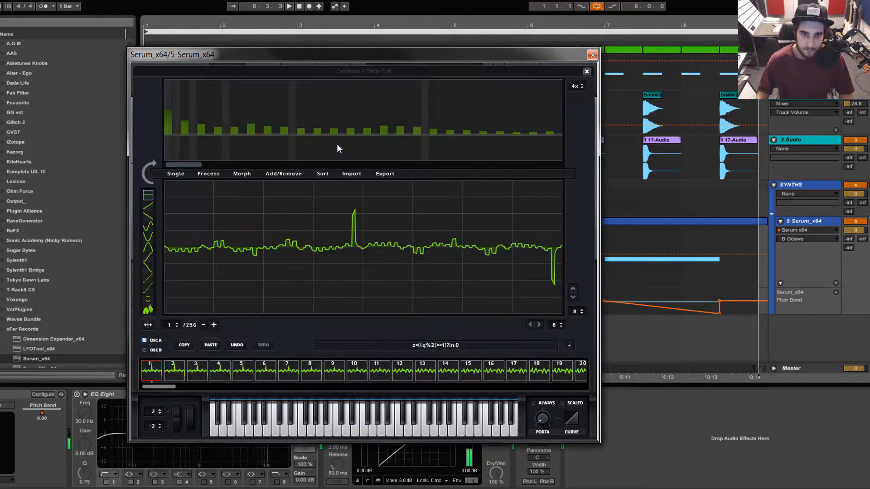
left_click(233, 344)
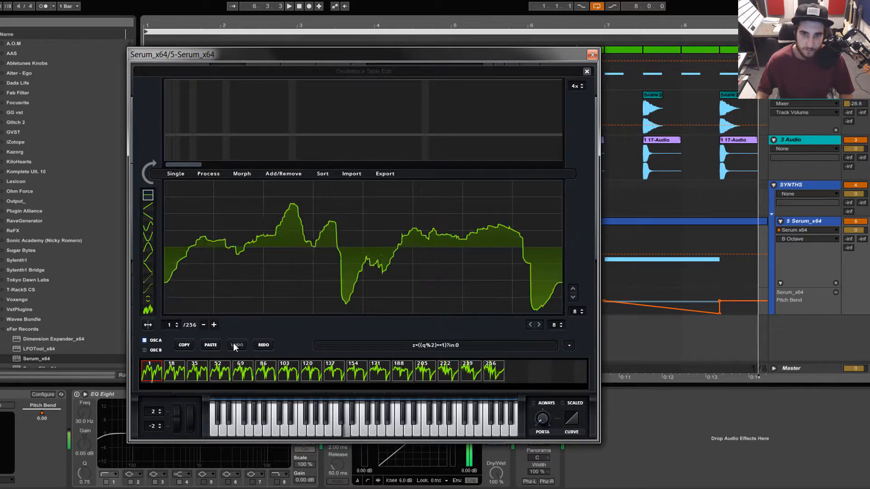
left_click(233, 344)
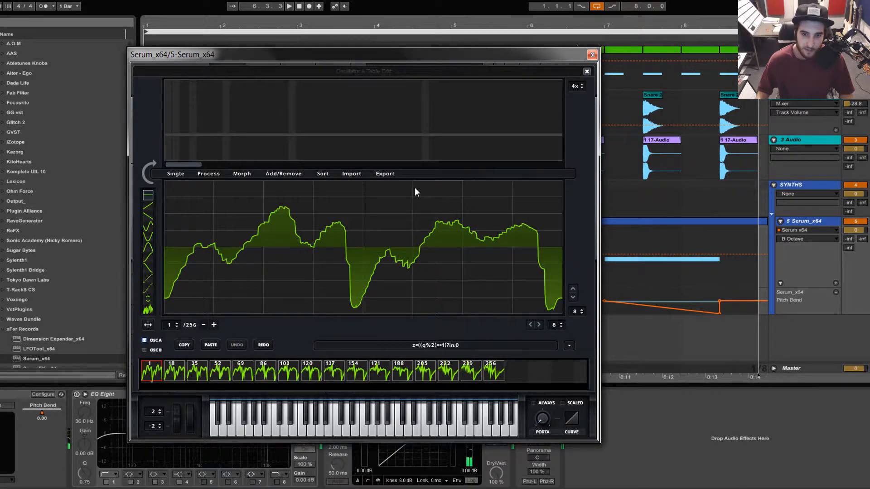
key("space")
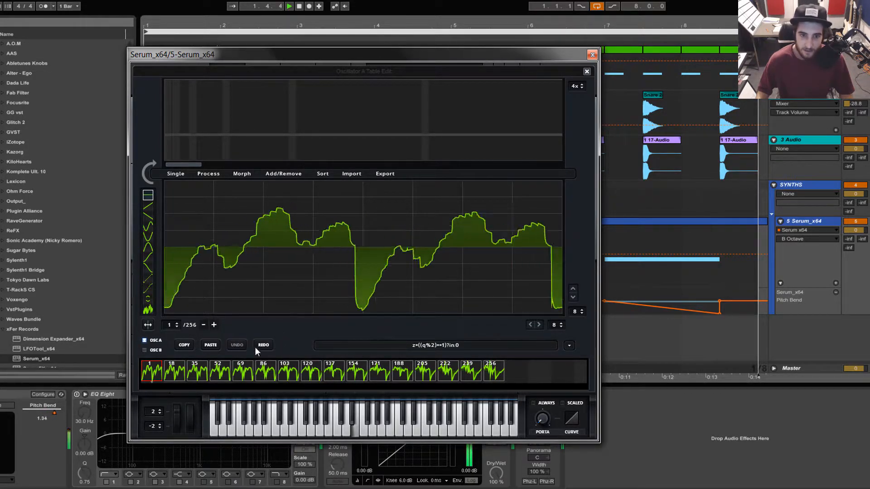
left_click(262, 346)
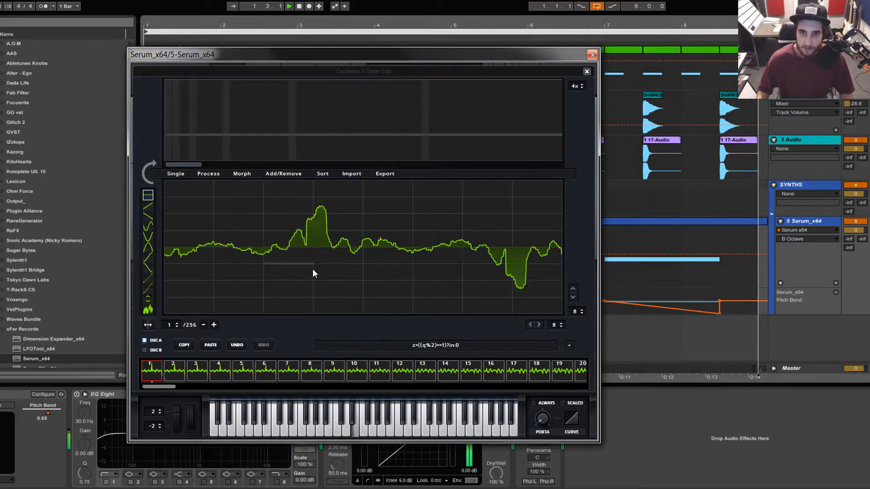
left_click(587, 72)
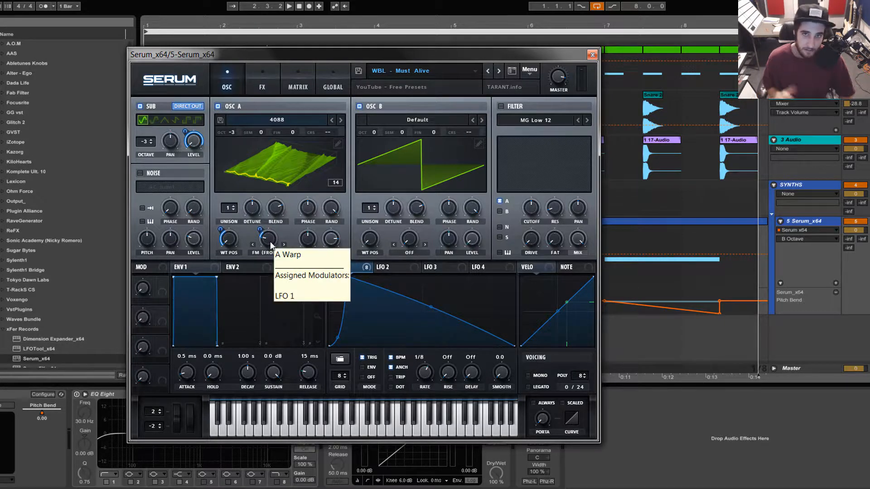
Step: Adjust oscillator A's wavetable position while the loop plays
key("space")
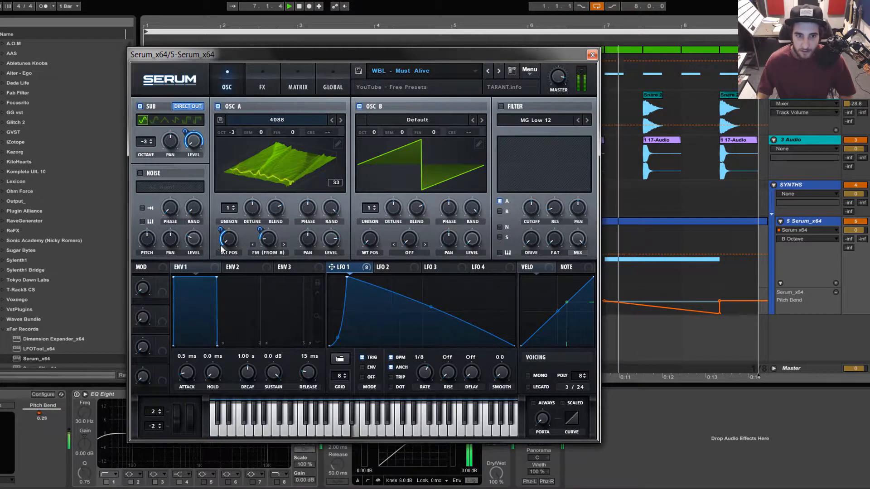
left_click_drag(228, 239, 236, 265)
left_click_drag(225, 232, 264, 243)
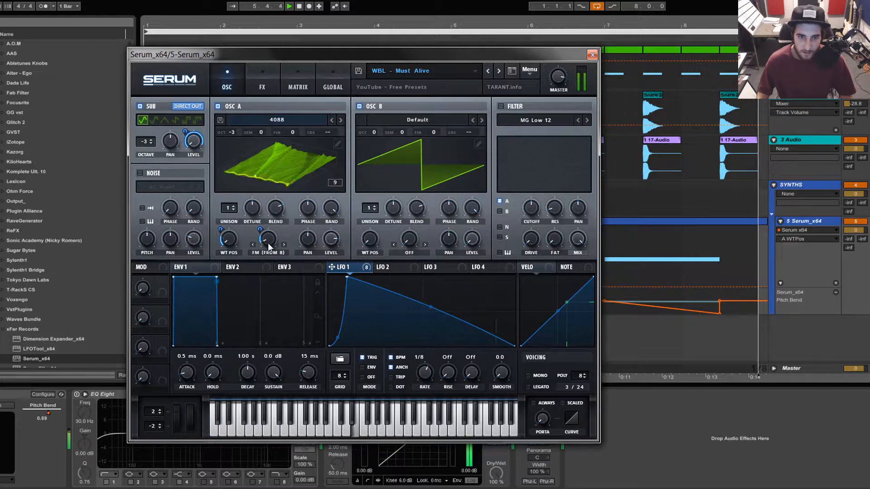
key("space")
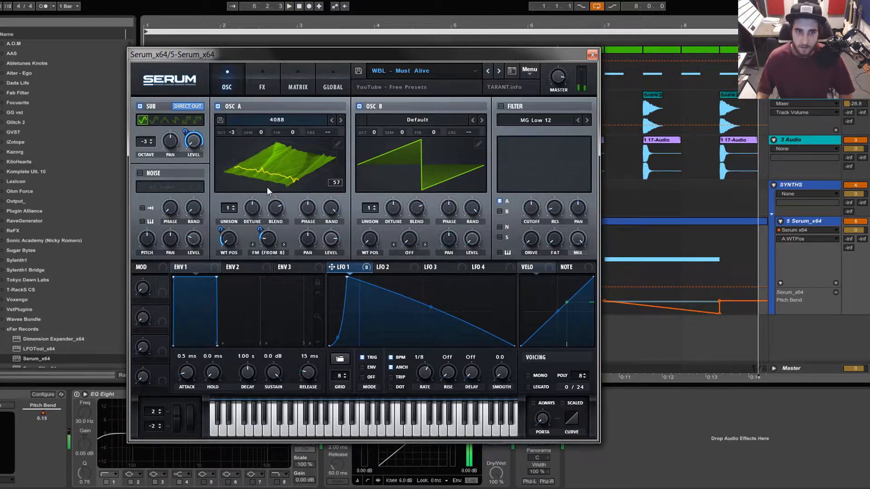
Step: Review the effects chain and compare the loop with the Distortion effect bypassed and switched back on
left_click(256, 87)
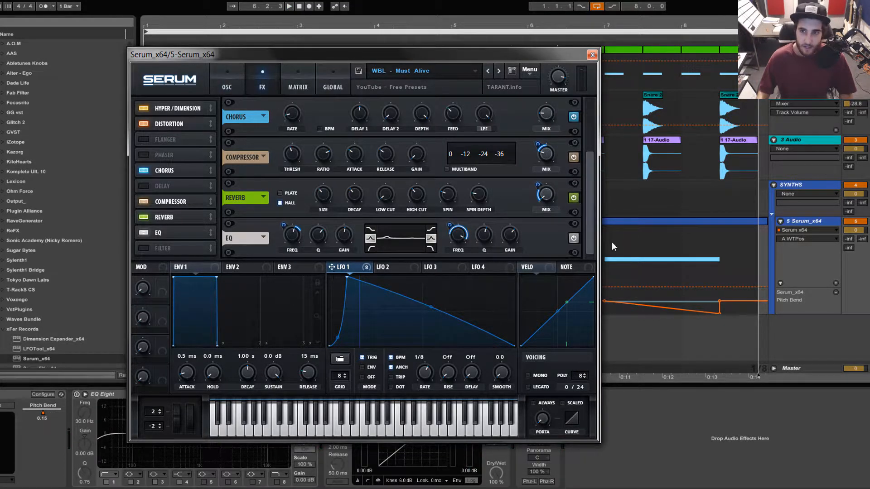
left_click_drag(592, 222, 601, 80)
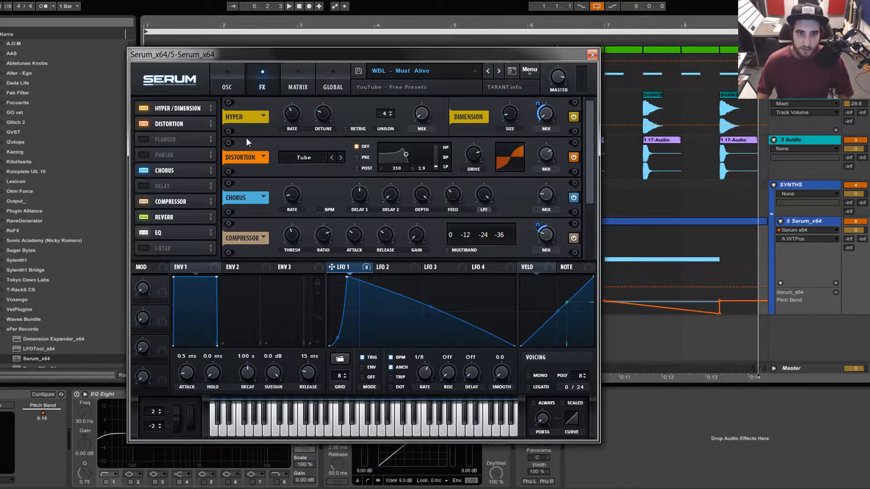
left_click(573, 158)
key("space")
left_click(573, 157)
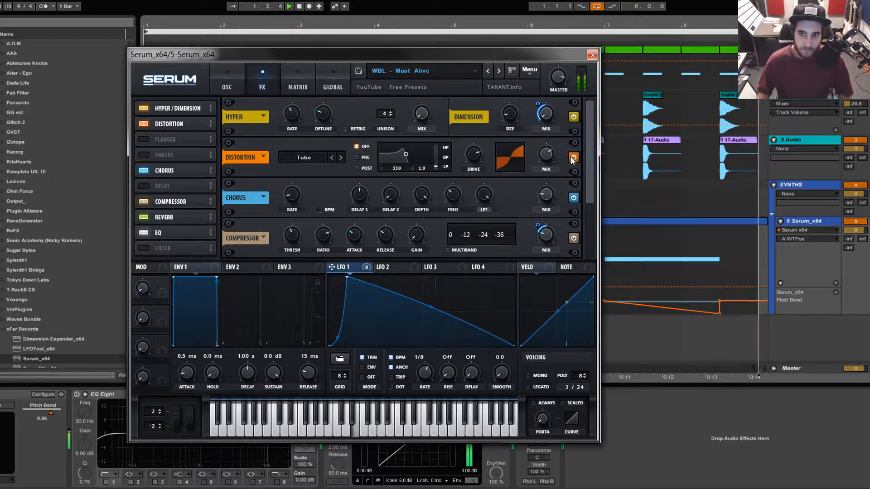
key("space")
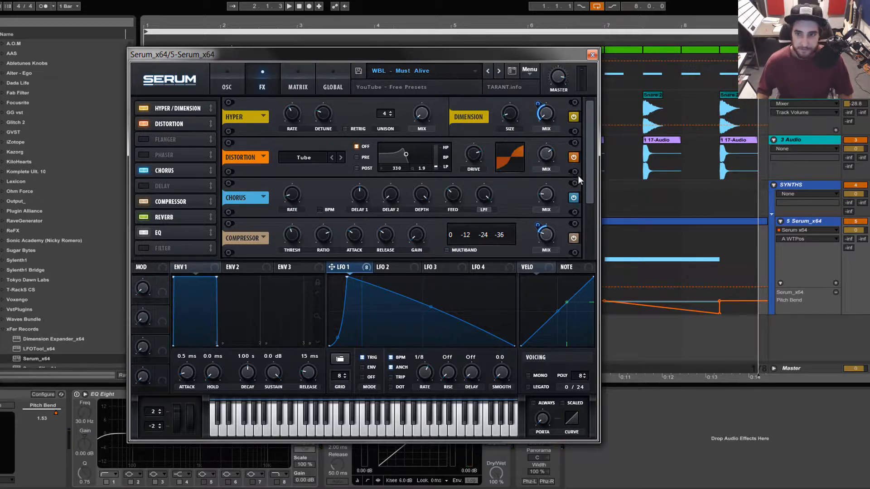
Step: Check the Chorus effect's rate, LPF, feedback and mix settings and audition the loop
scroll(254, 165, "down", 2)
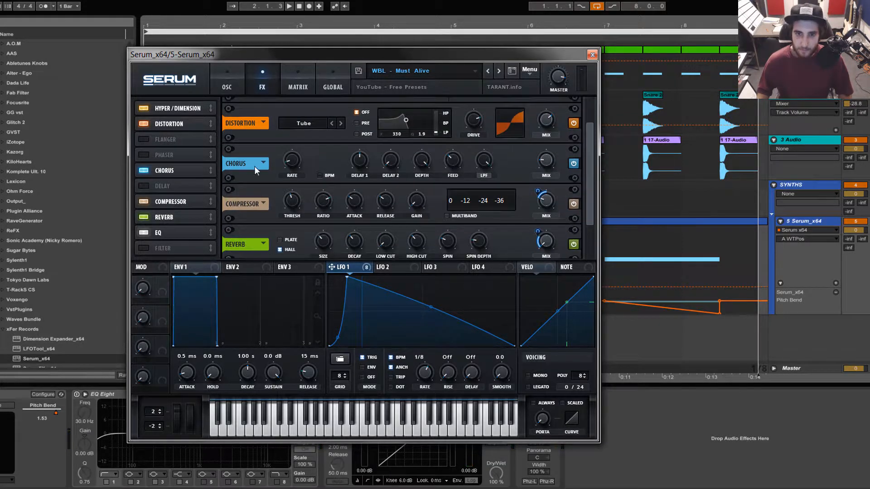
left_click(300, 160)
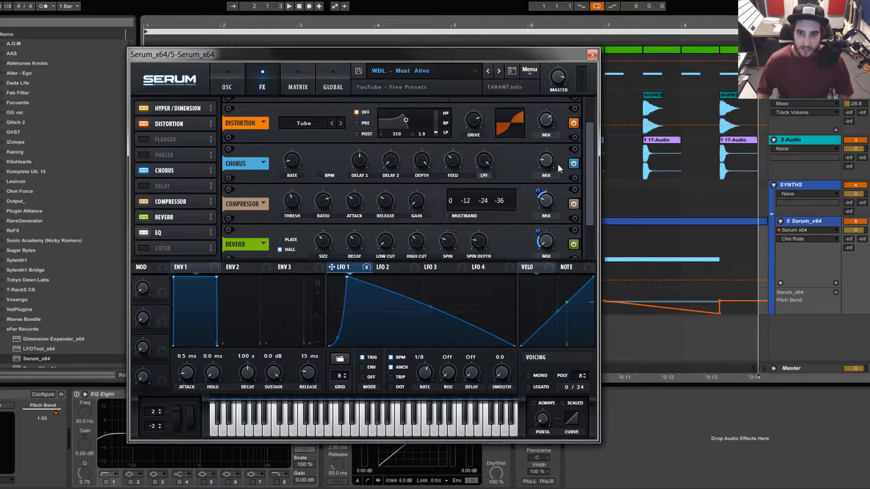
left_click(485, 168)
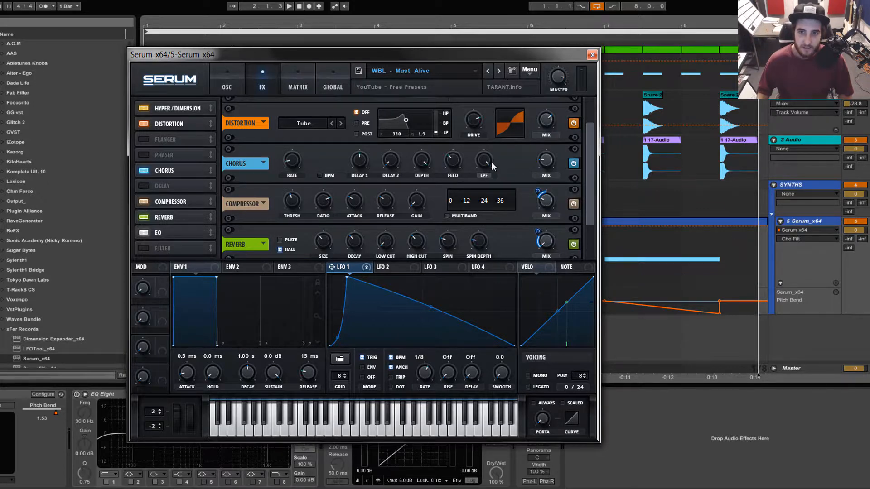
left_click(453, 161)
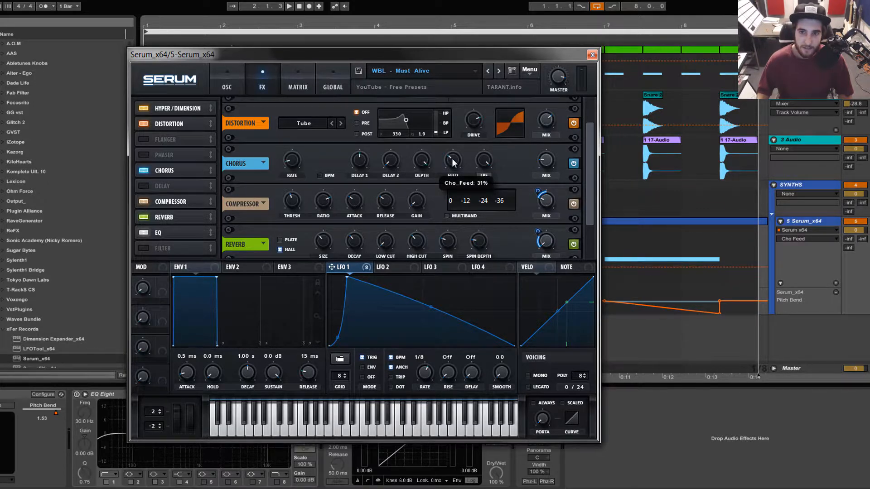
left_click(544, 160)
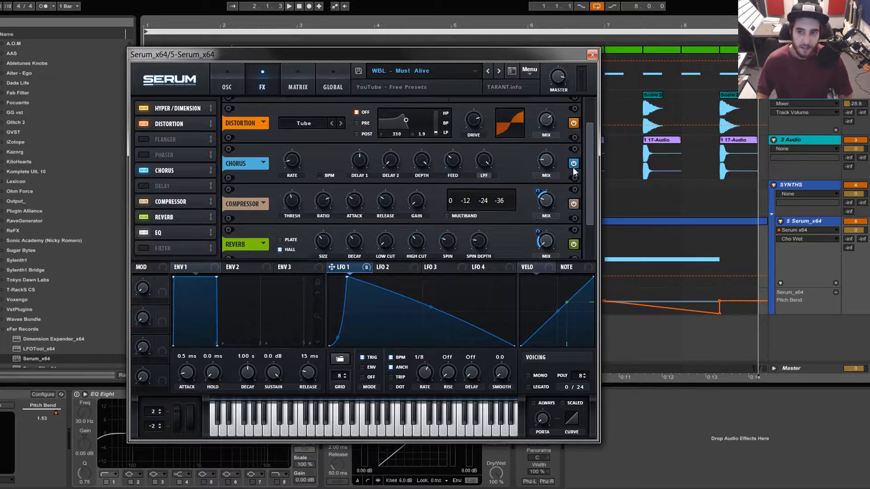
key("space")
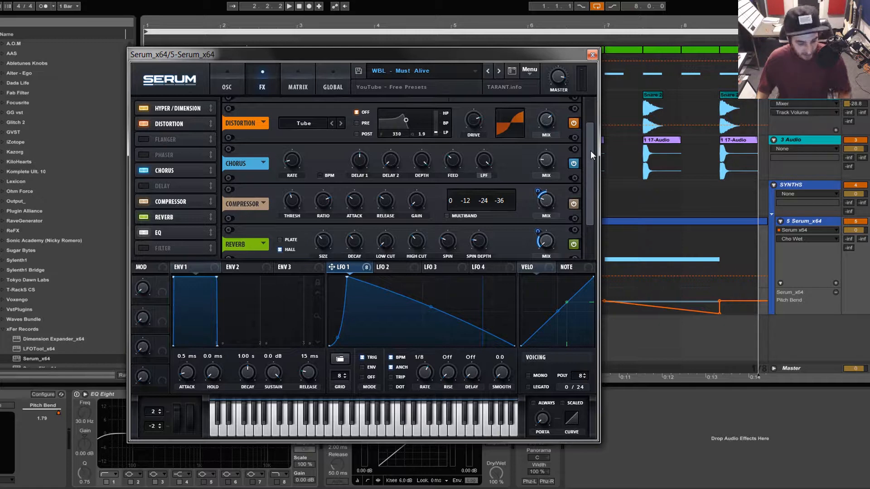
scroll(591, 151, "down", 2)
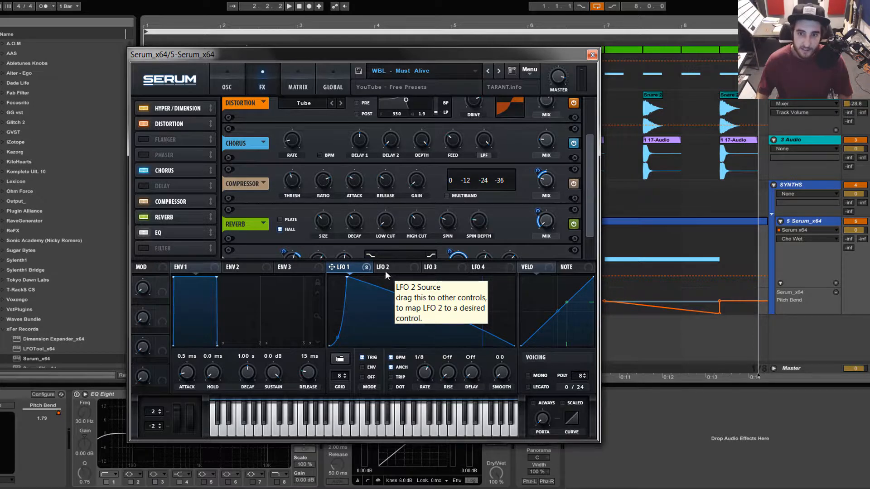
Step: Fine-tune the Compressor's threshold while the loop plays, checking the oscillator page between the two adjustments
key("space")
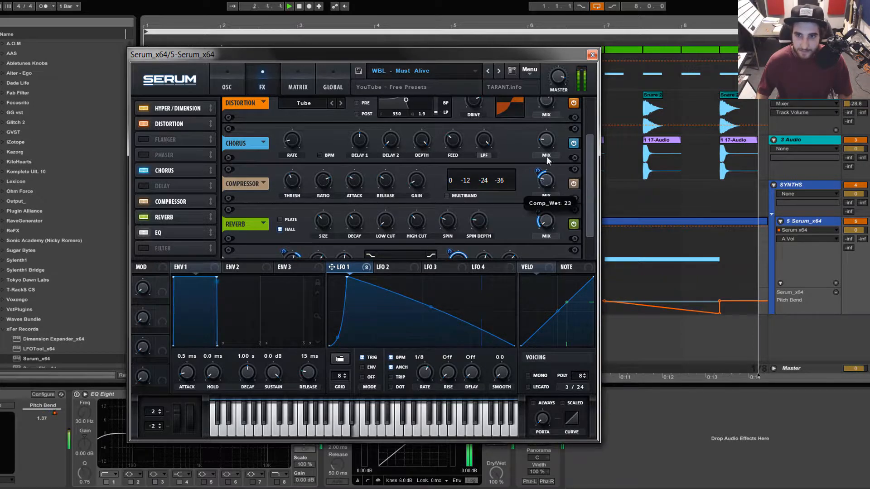
left_click_drag(547, 156, 547, 150)
left_click_drag(292, 181, 292, 167)
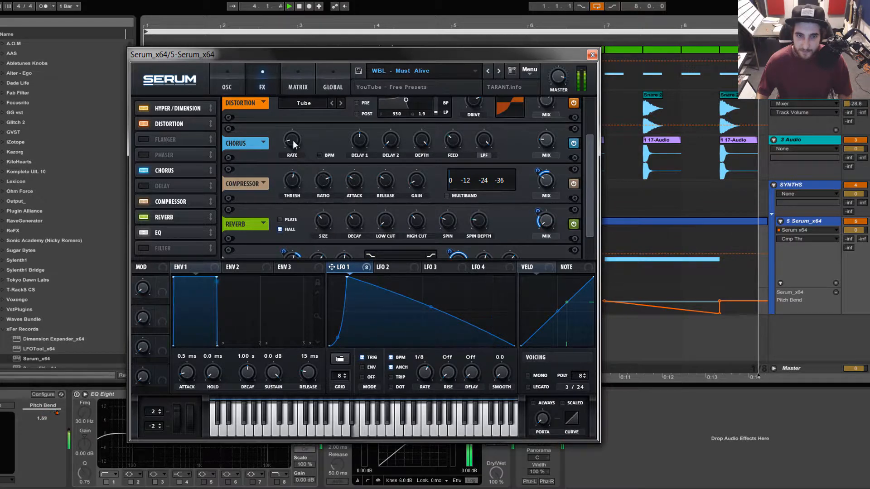
left_click(227, 82)
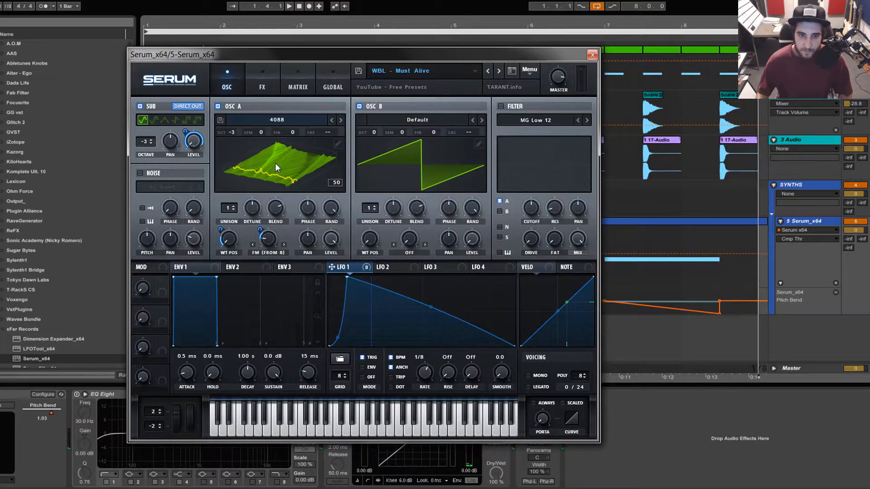
left_click(263, 86)
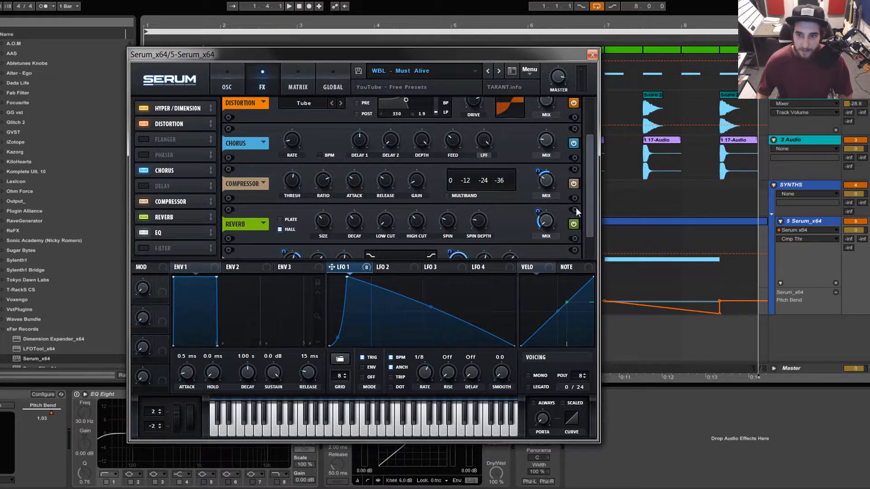
scroll(587, 186, "down", 1)
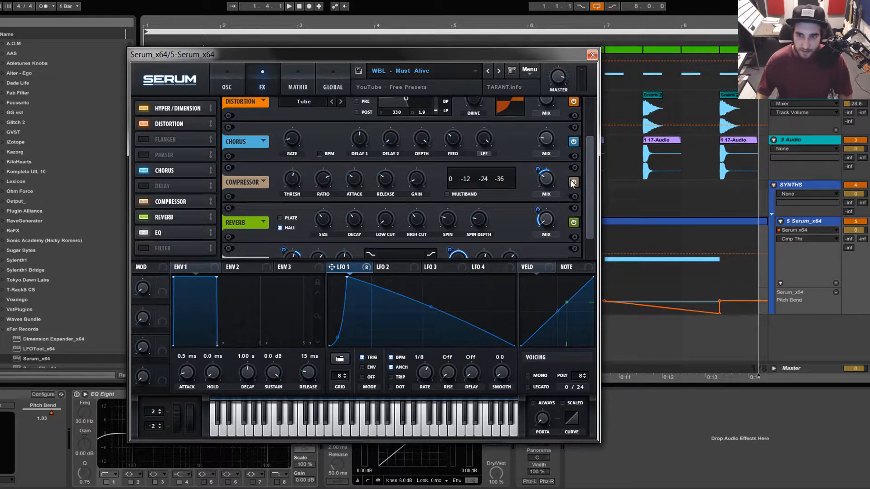
key("space")
mouse_move(300, 174)
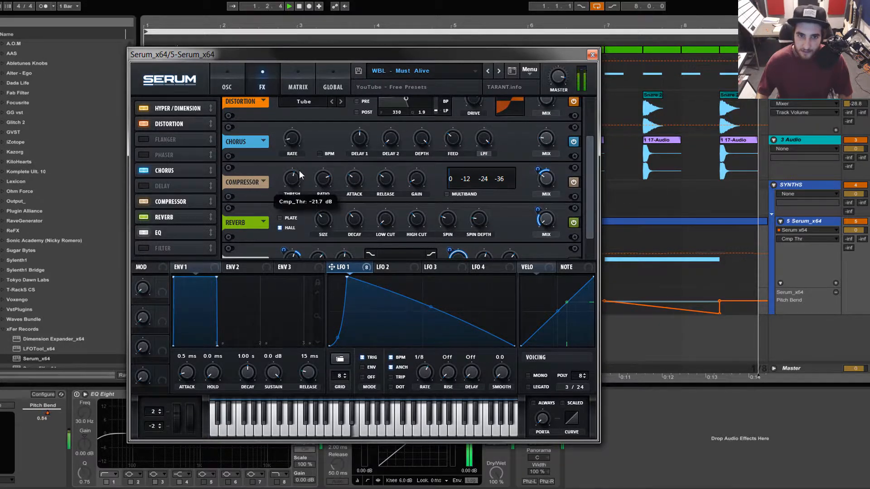
left_click_drag(299, 171, 325, 184)
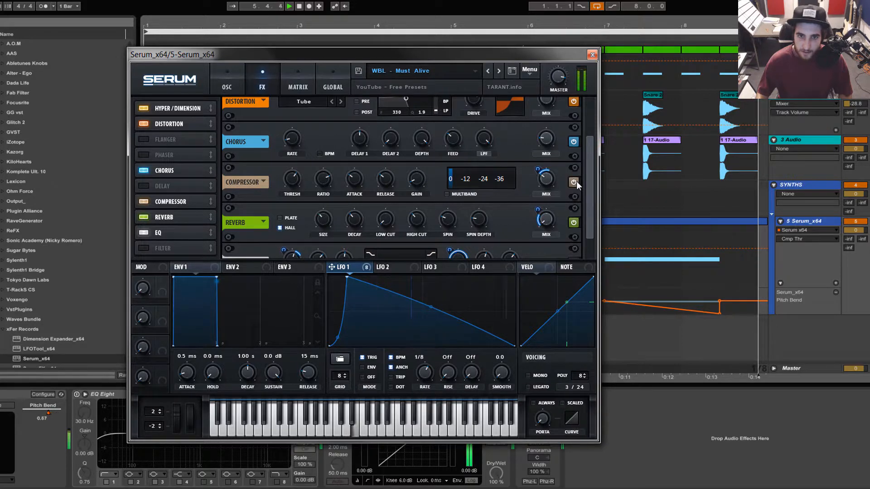
key("space")
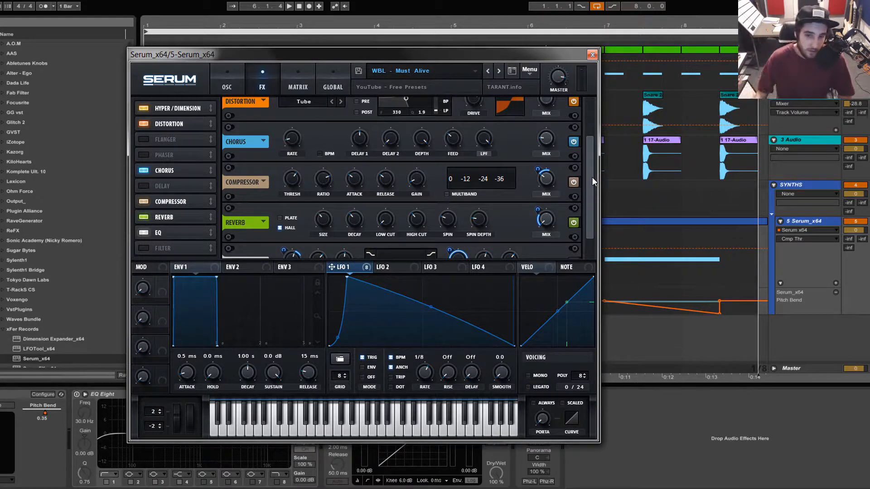
Step: Review the Reverb settings and compare the loop with the Reverb effect bypassed and switched back on
left_click_drag(591, 185, 593, 198)
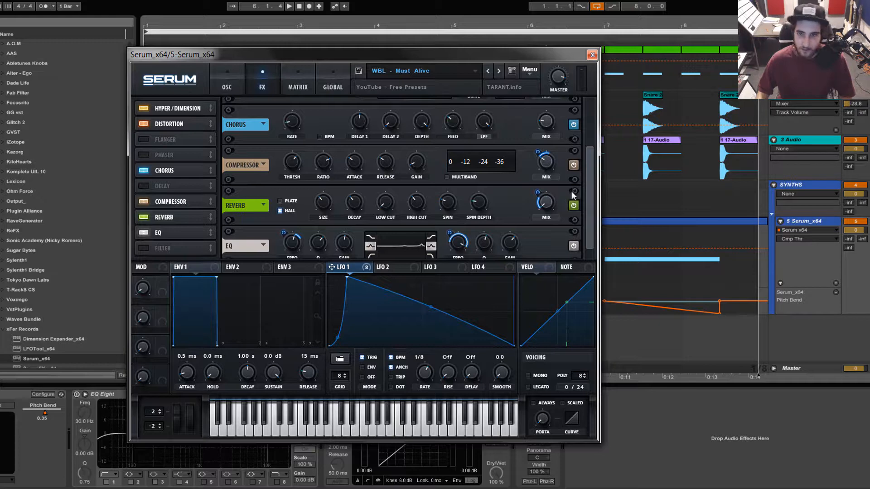
left_click_drag(590, 194, 591, 201)
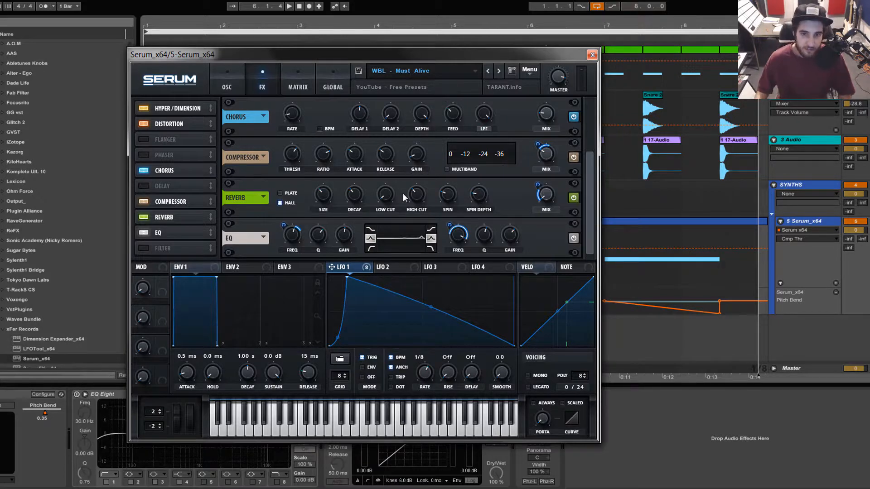
left_click(354, 195)
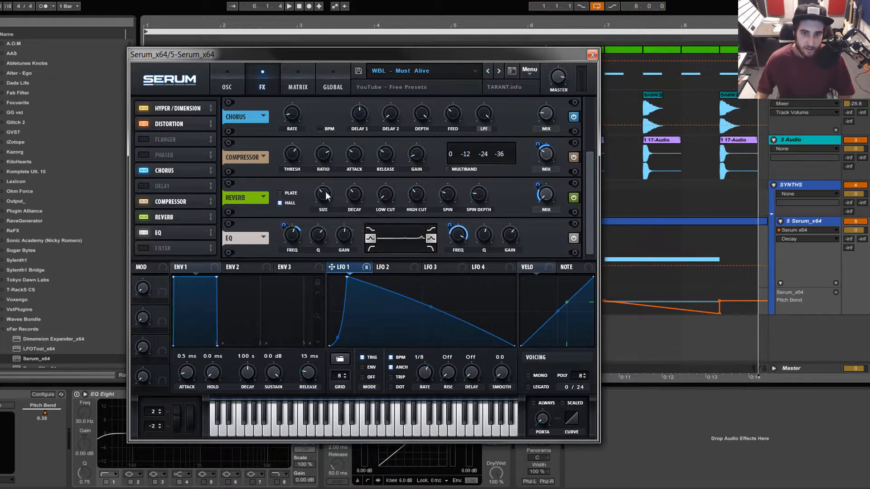
key("space")
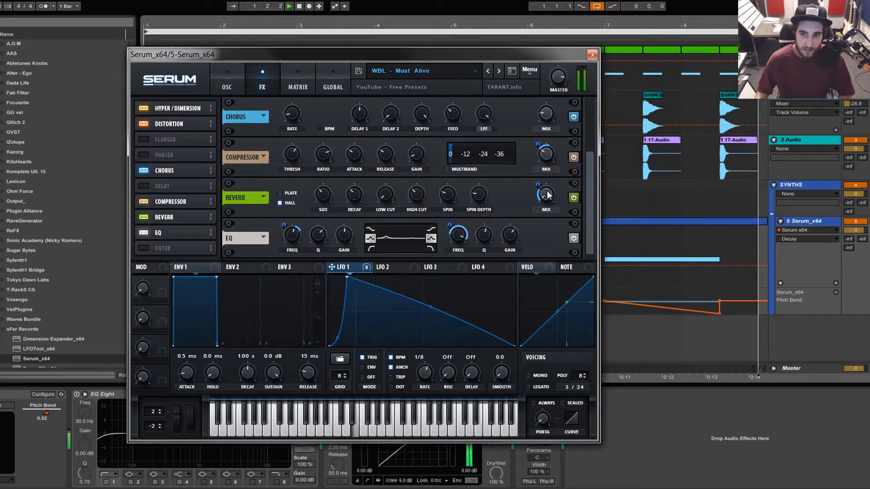
left_click(573, 198)
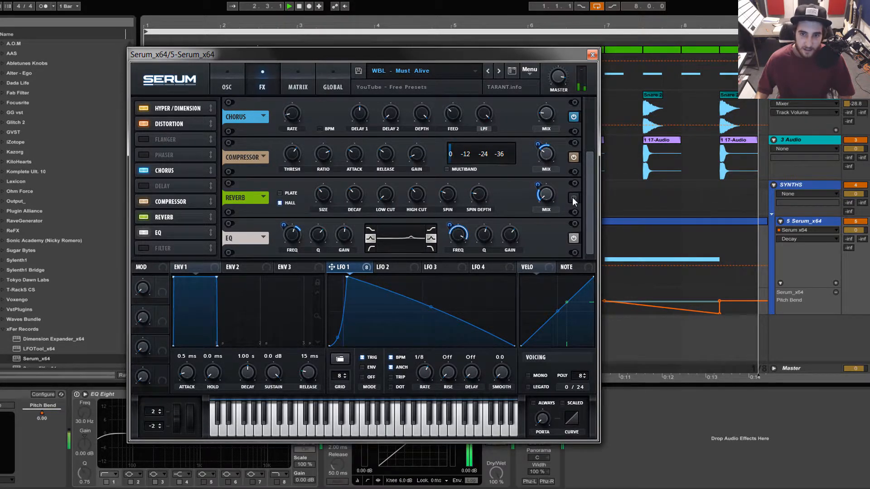
left_click(573, 198)
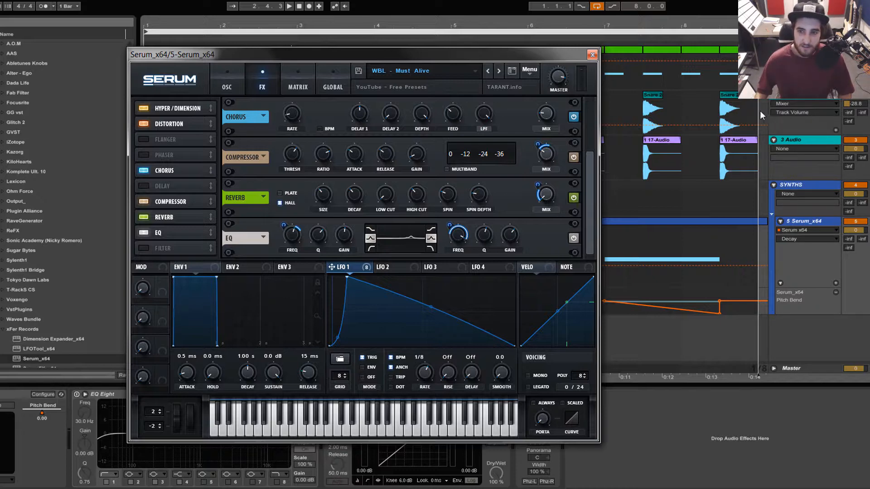
Step: Audition the loop while checking the master volume and the Compressor and Reverb mix controls
left_click_drag(591, 193, 594, 181)
key("space")
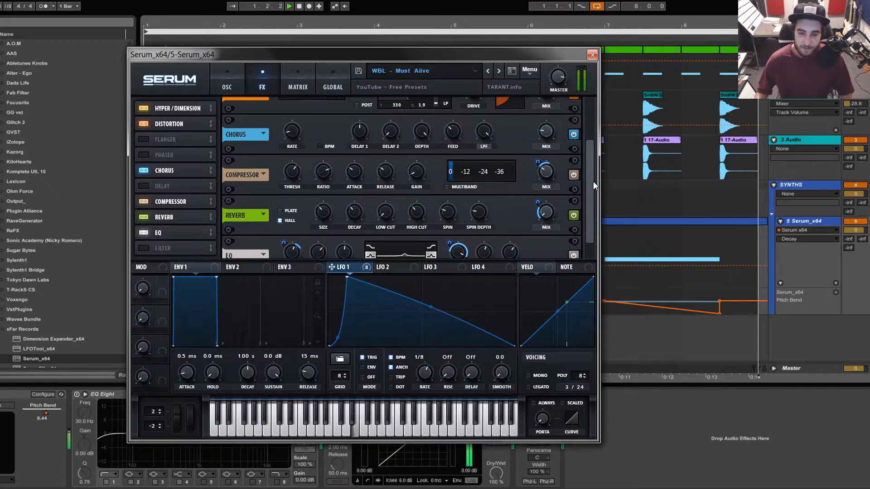
left_click(559, 78)
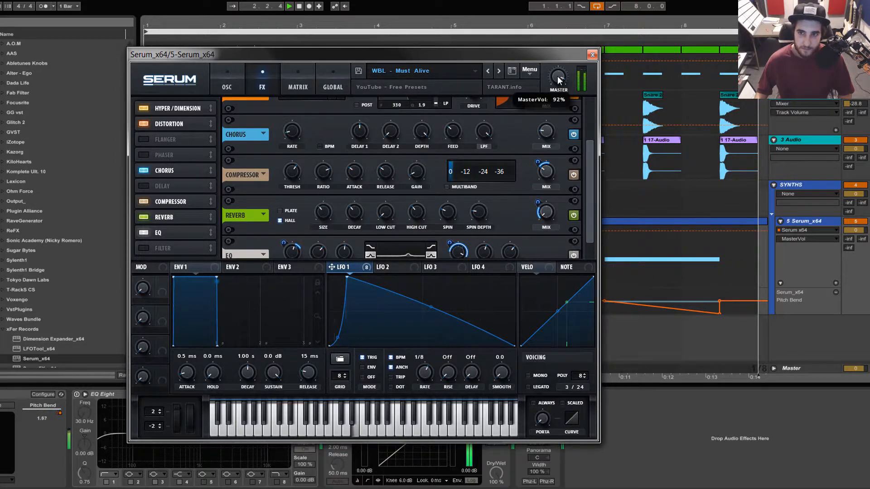
scroll(590, 168, "up", 1)
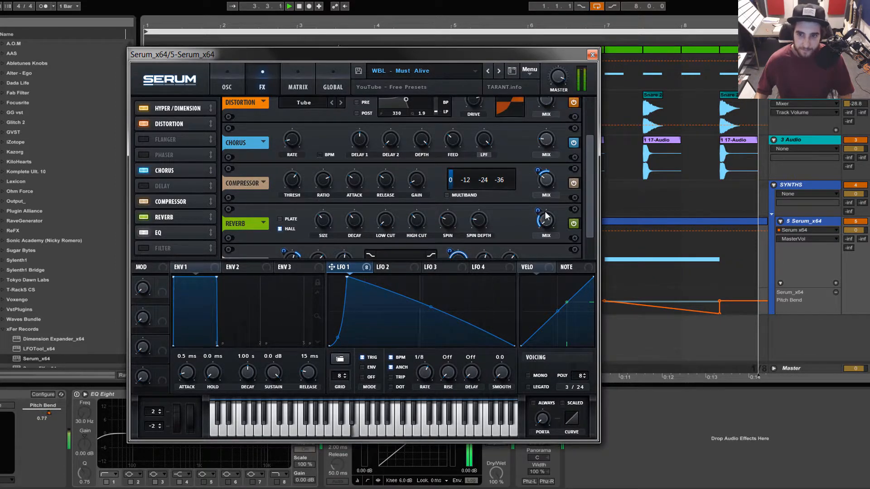
left_click_drag(541, 206, 548, 211)
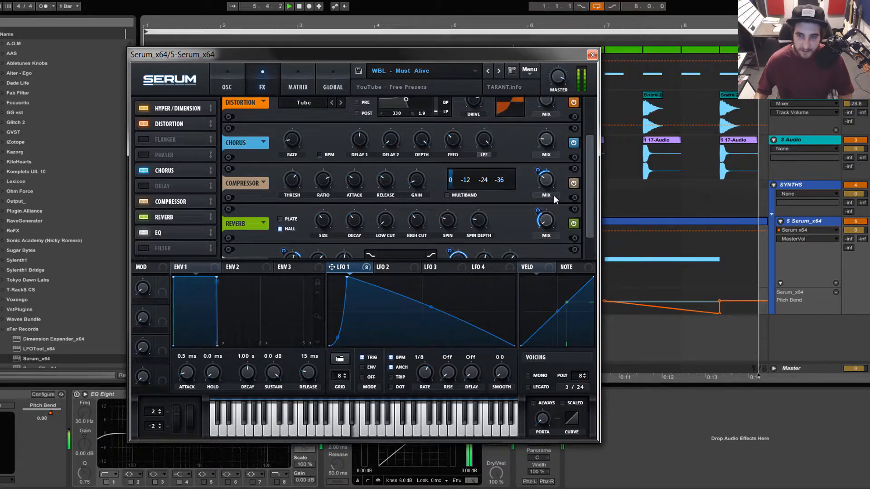
scroll(589, 200, "down", 3)
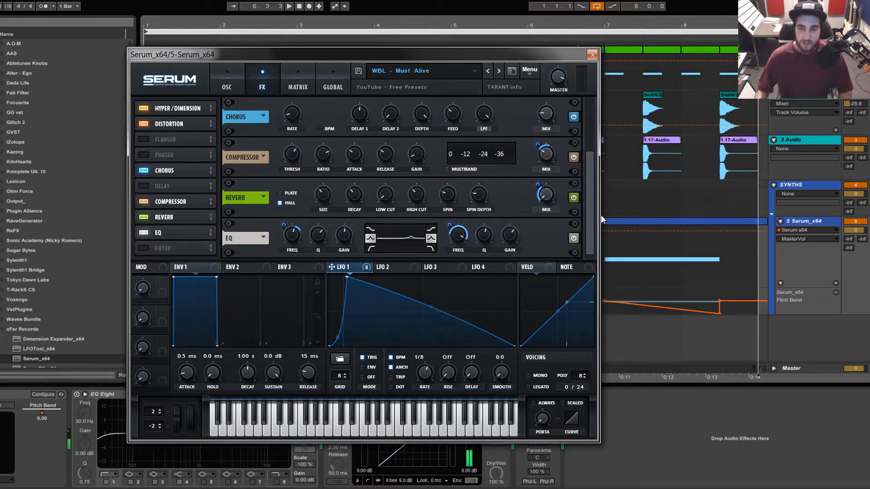
key("space")
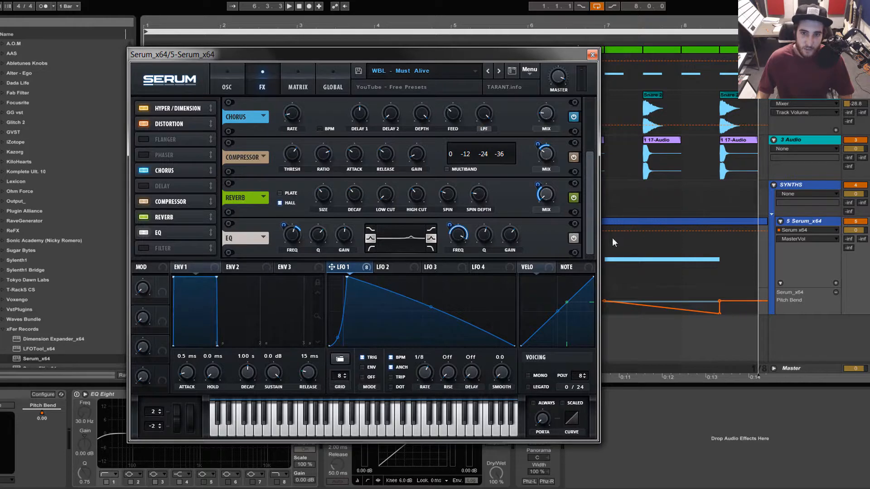
Step: Compare the loop twice with the EQ effect bypassed and switched back on
left_click(574, 239)
key("space")
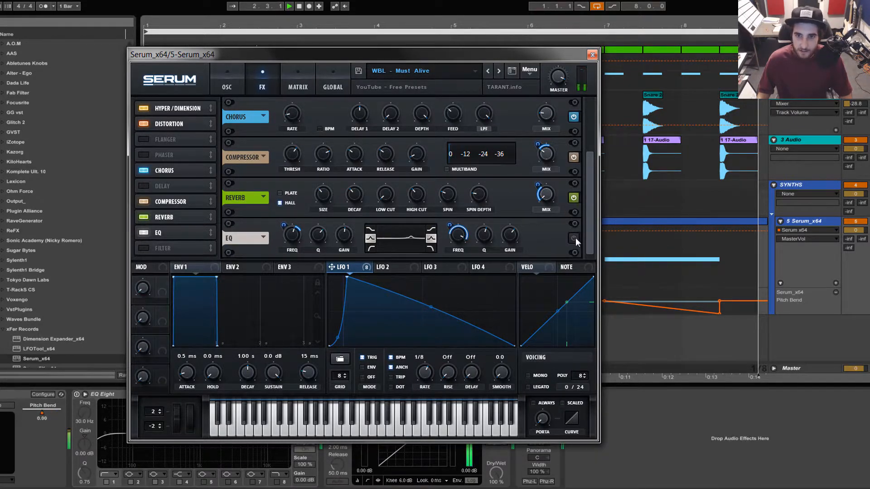
left_click(573, 238)
key("space")
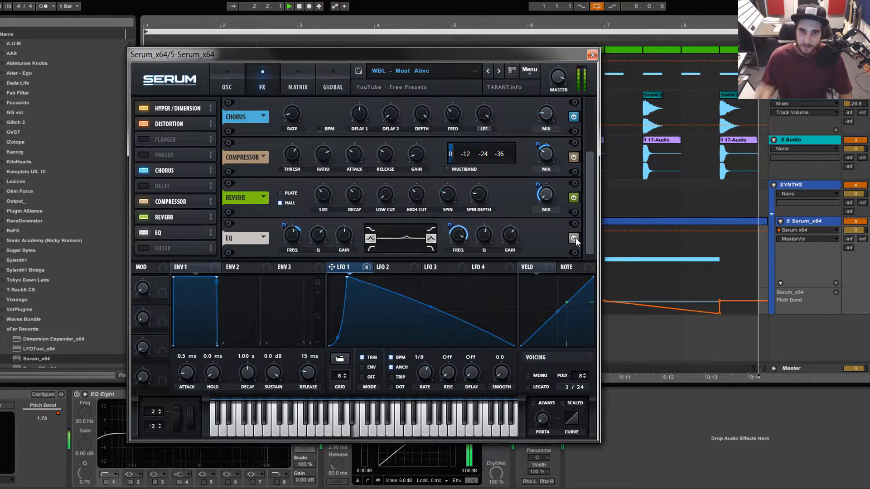
key("space")
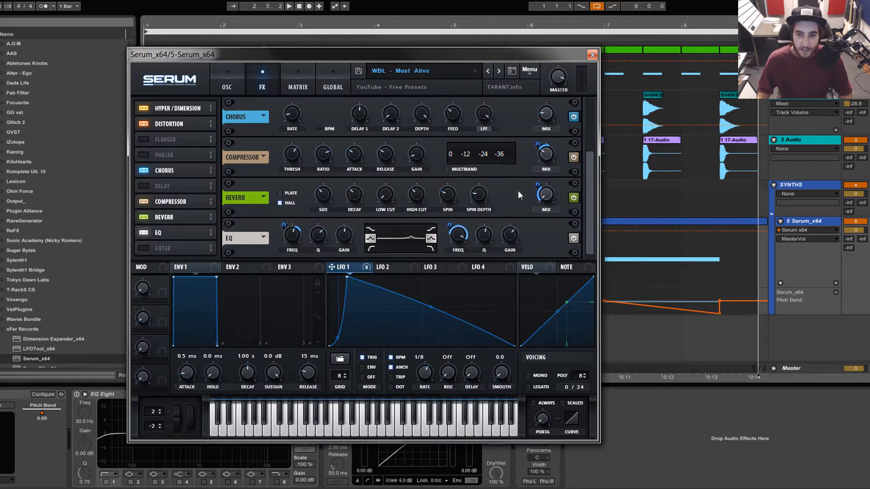
left_click(574, 238)
key("space")
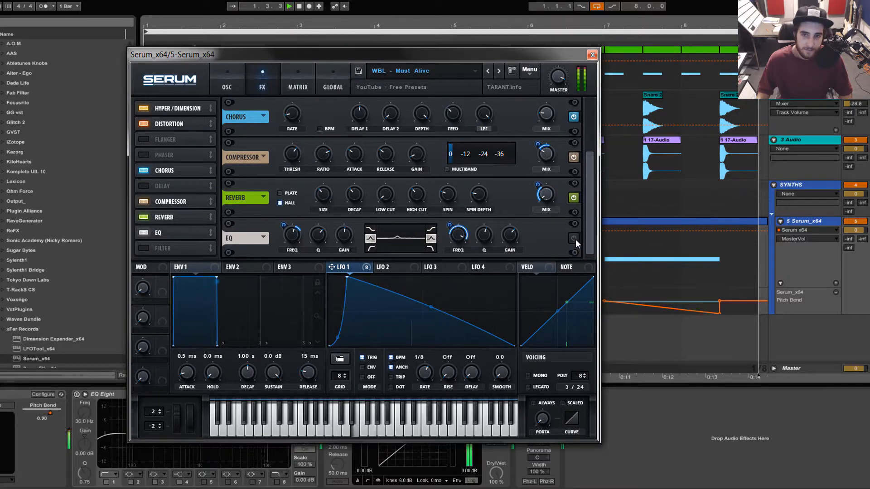
key("space")
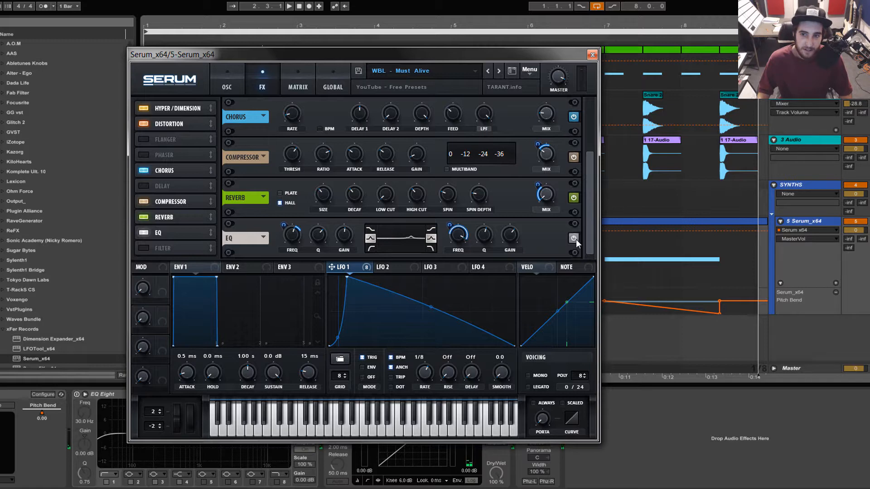
left_click(573, 239)
key("space")
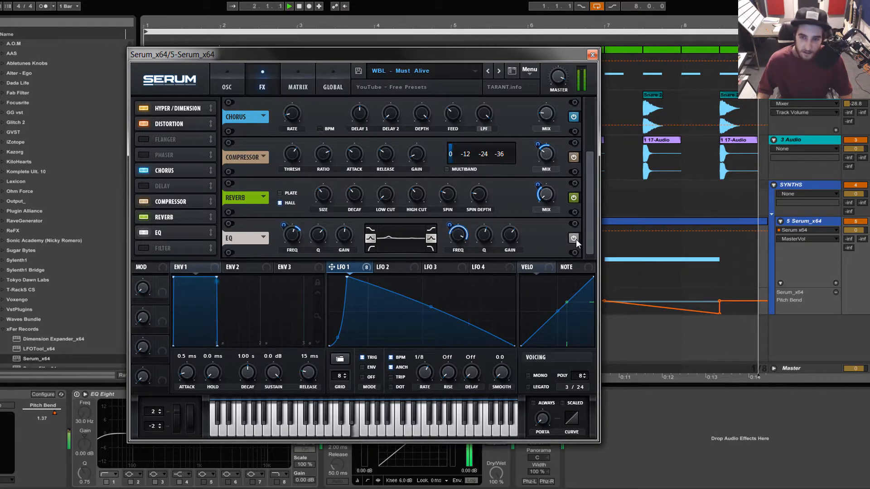